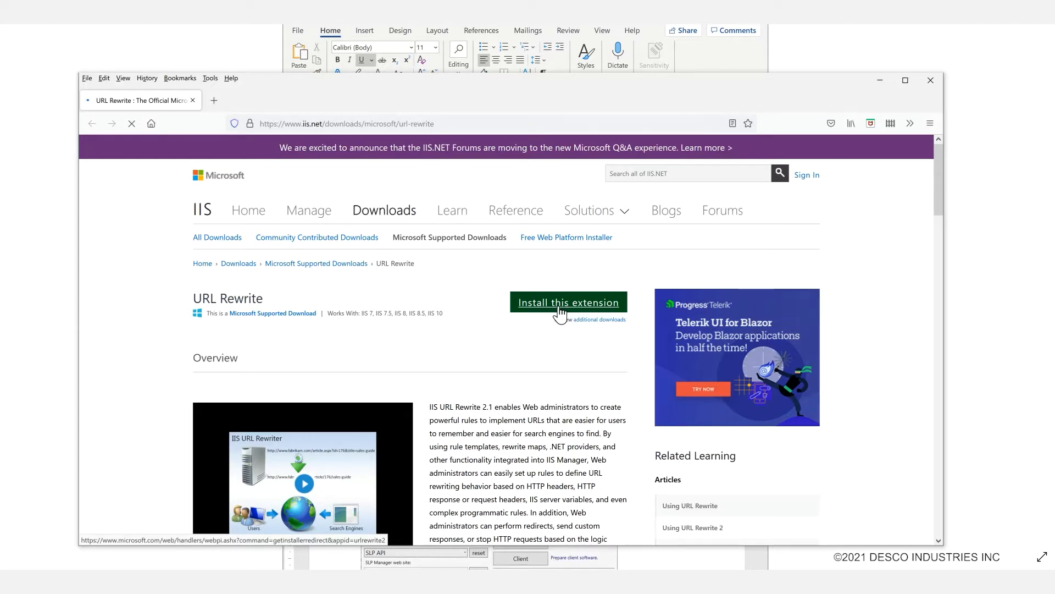
From the setup guide's link, download SQL Server Compact 4.0 SP1 in Firefox.
{"action": "left_click", "coordinate": [709, 55]}
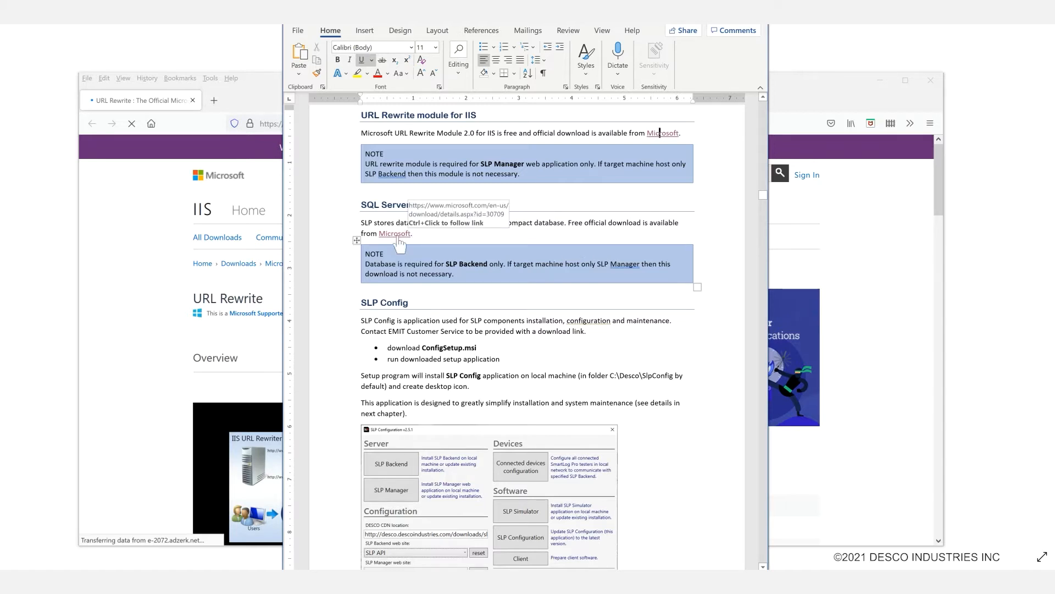
{"action": "left_click", "coordinate": [393, 233], "text": "ctrl"}
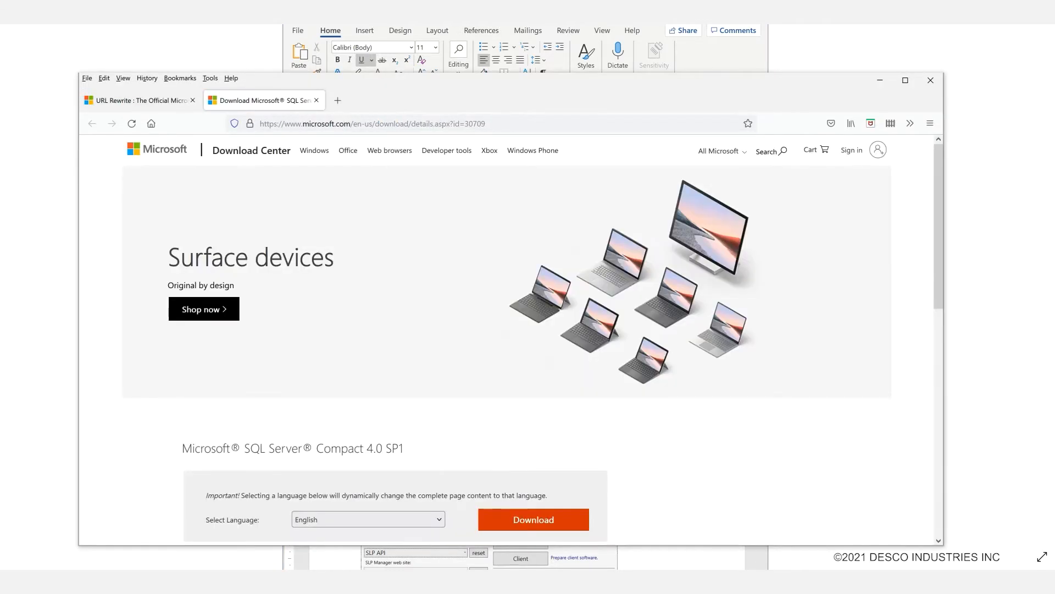
{"action": "scroll", "coordinate": [415, 359], "scroll_direction": "down", "scroll_amount": 1}
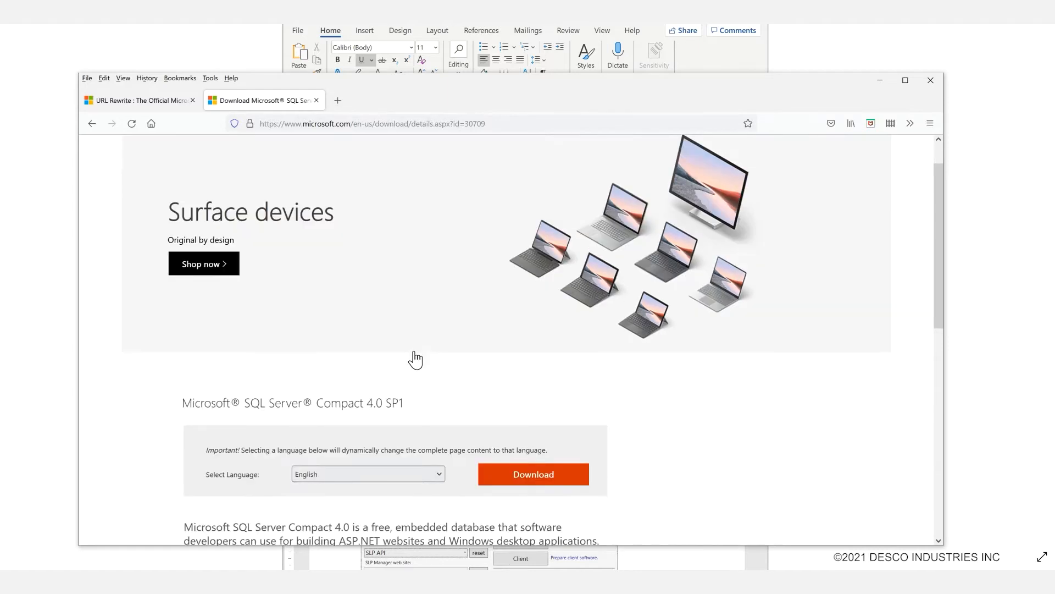
{"action": "scroll", "coordinate": [415, 359], "scroll_direction": "down", "scroll_amount": 3}
{"action": "left_click", "coordinate": [531, 343]}
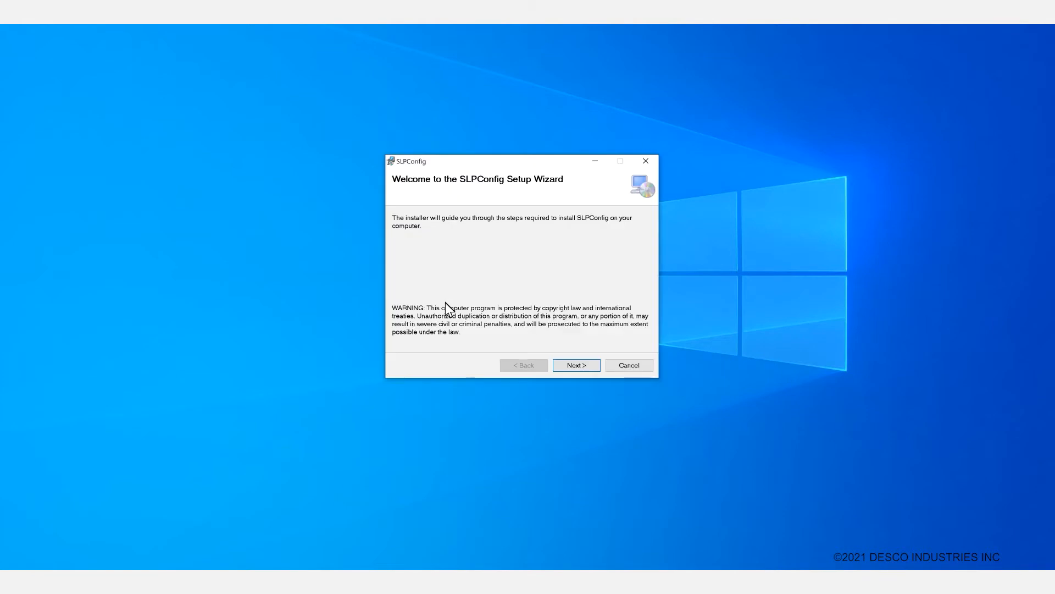
Run the SLPConfig wizard for Everyone into C:\Desco\SLPConfig\ and close it when finished.
{"action": "left_click", "coordinate": [571, 365]}
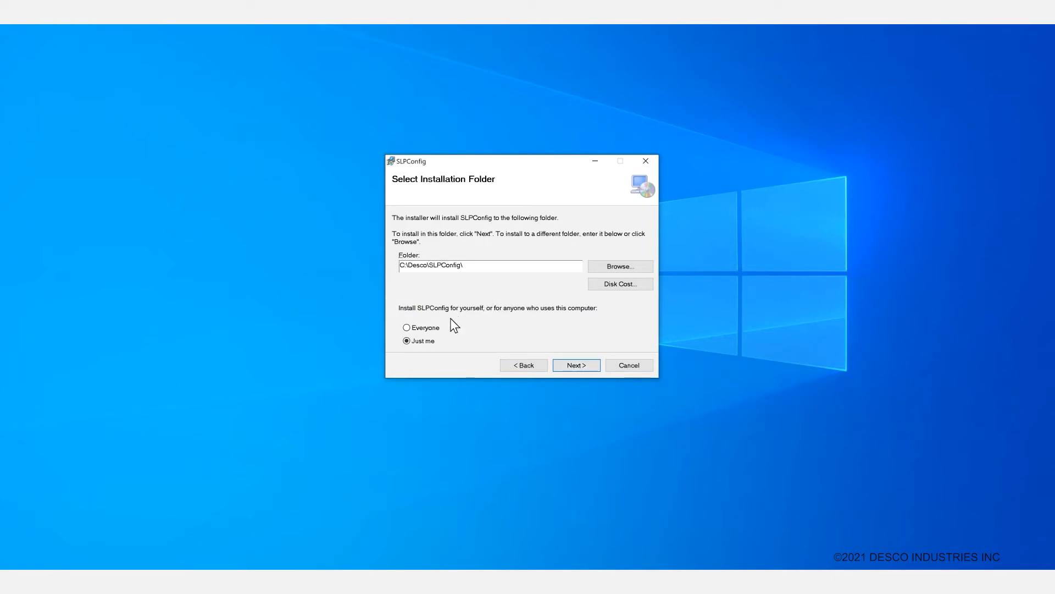
{"action": "left_click", "coordinate": [407, 328]}
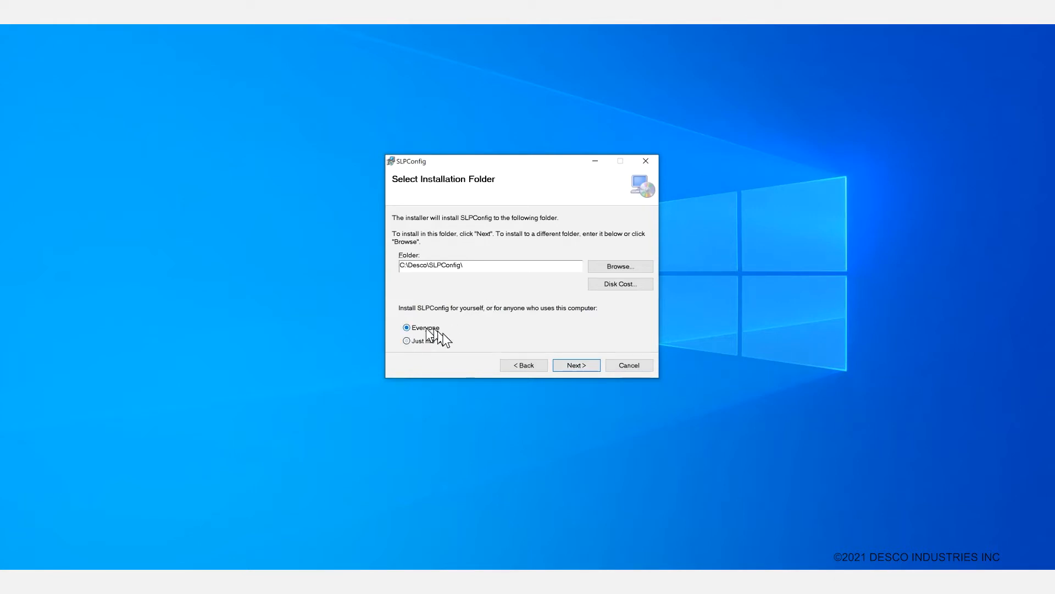
{"action": "left_click", "coordinate": [584, 364]}
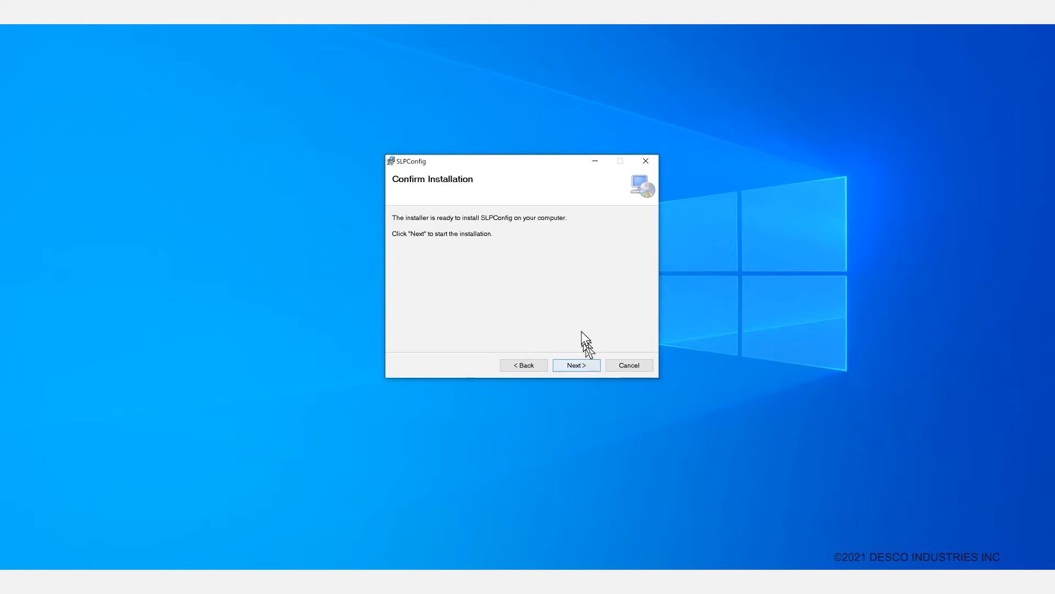
{"action": "left_click", "coordinate": [571, 365]}
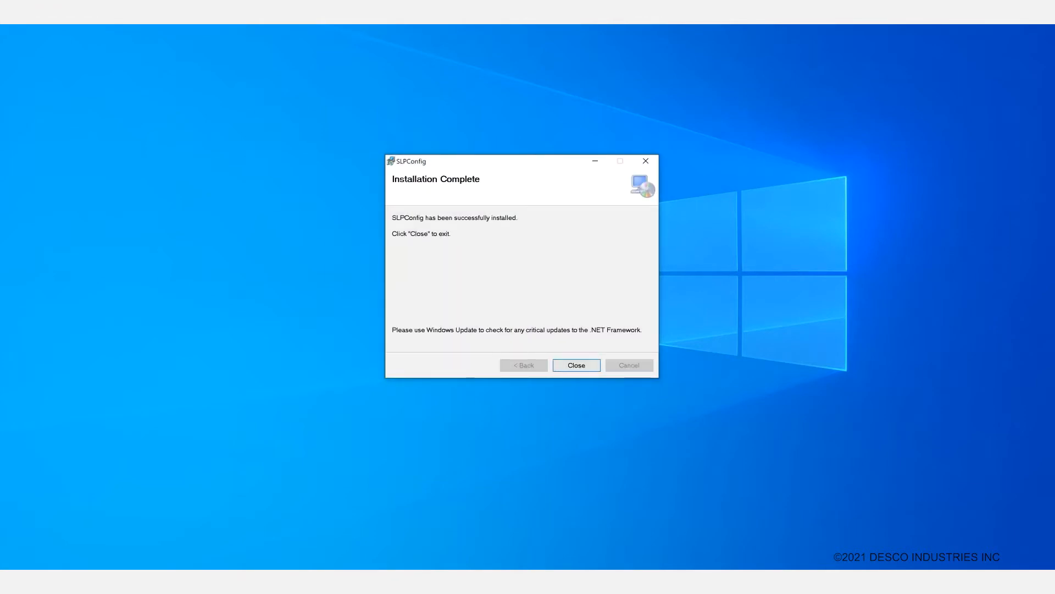
{"action": "left_click", "coordinate": [577, 365]}
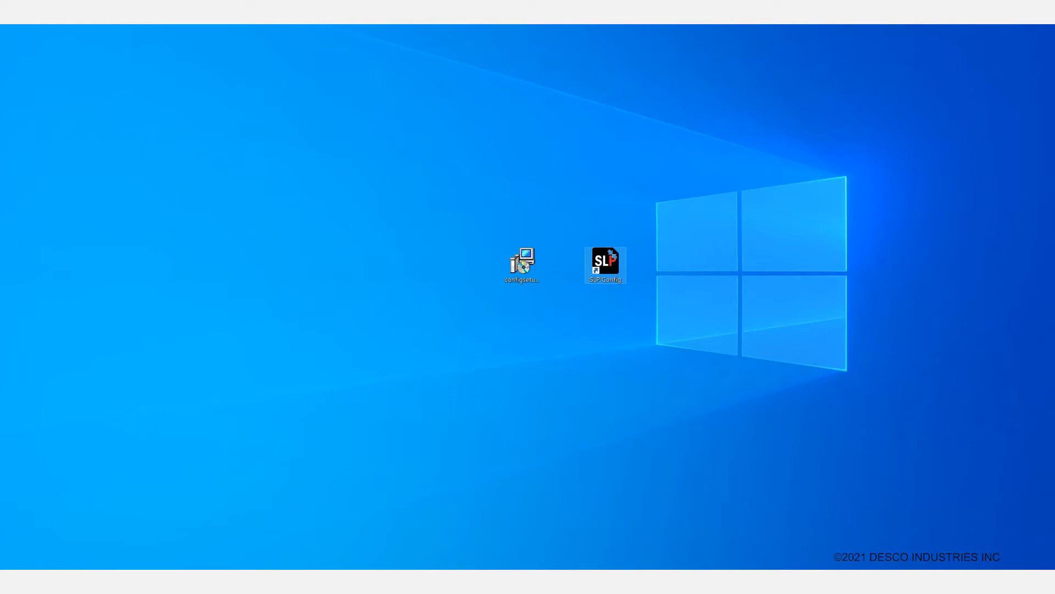
Launch SLP Config from the desktop shortcut and open the SLP Backend install page.
{"action": "double_click", "coordinate": [606, 268]}
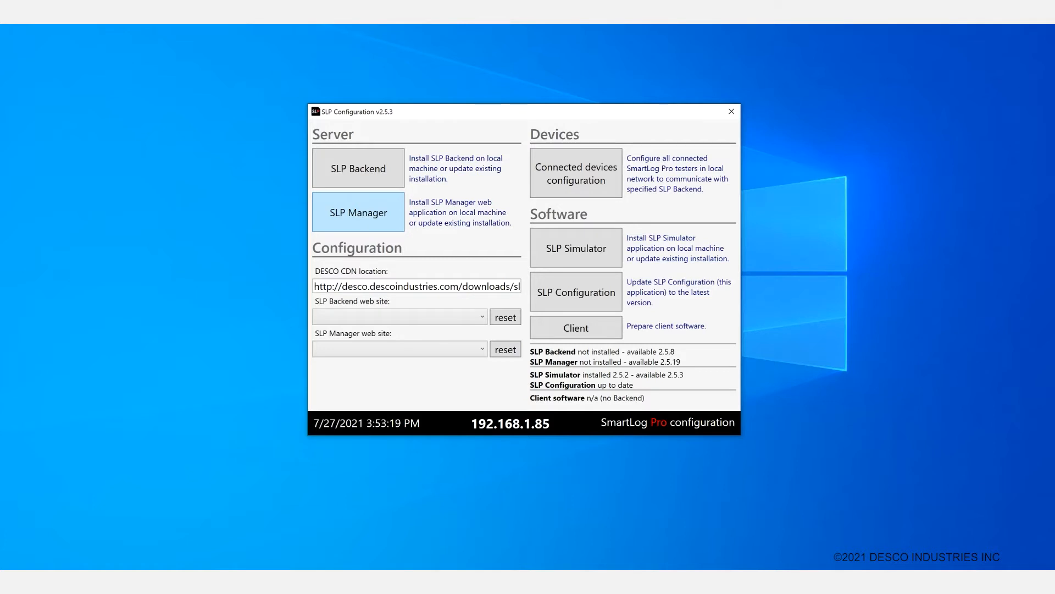
{"action": "left_click", "coordinate": [358, 168]}
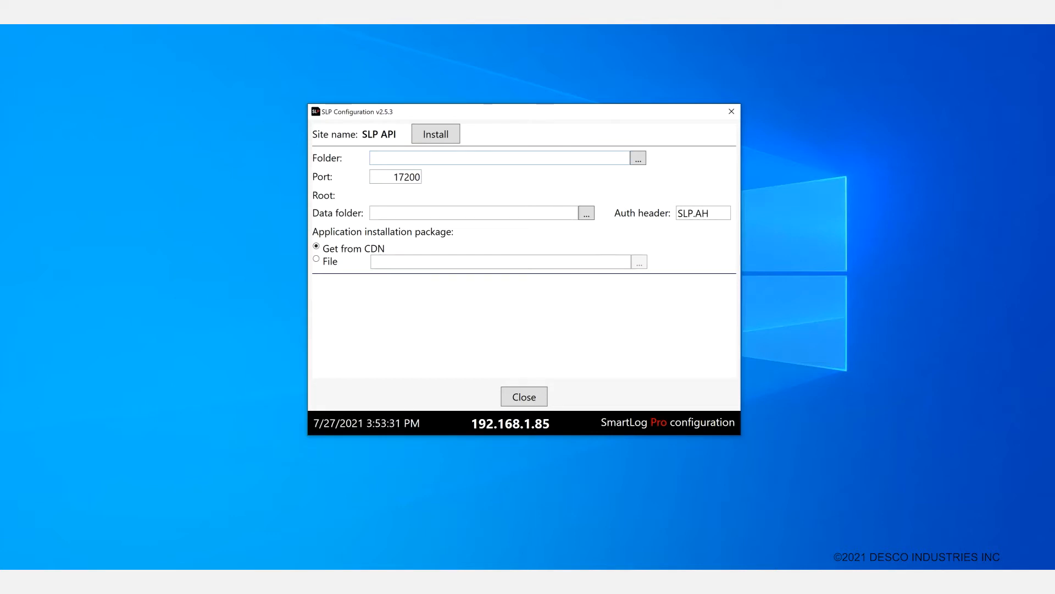
Enter C:\Desco\SLP\API as the backend folder and C:\Desco\SLP\Data as the data folder.
{"action": "left_click", "coordinate": [374, 157]}
{"action": "type", "text": "C:"}
{"action": "type", "text": "\\"}
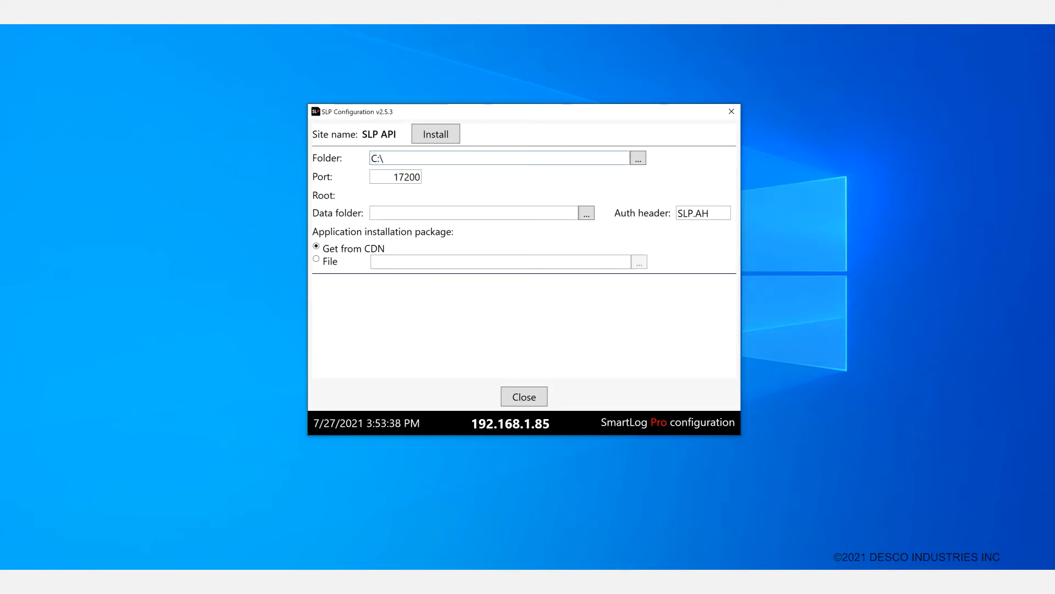
{"action": "type", "text": "Desco\\SLP\\API"}
{"action": "left_click", "coordinate": [396, 213]}
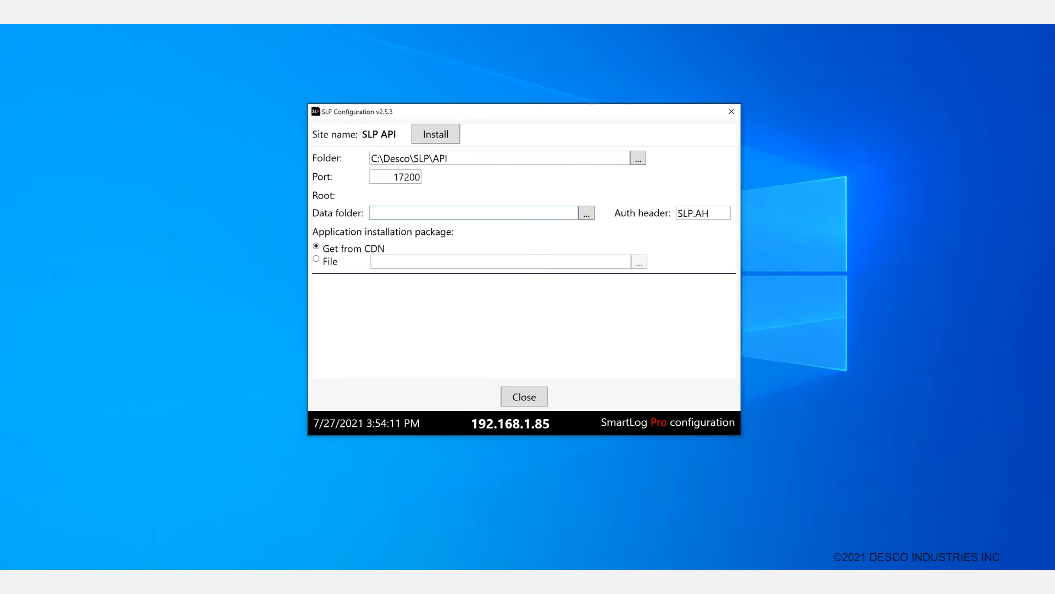
{"action": "type", "text": "C:\\Desco\\SLP"}
{"action": "type", "text": "\\Data"}
Install the SLP API site on port 17200 and wait for 'Installation complete.'.
{"action": "left_click", "coordinate": [436, 134]}
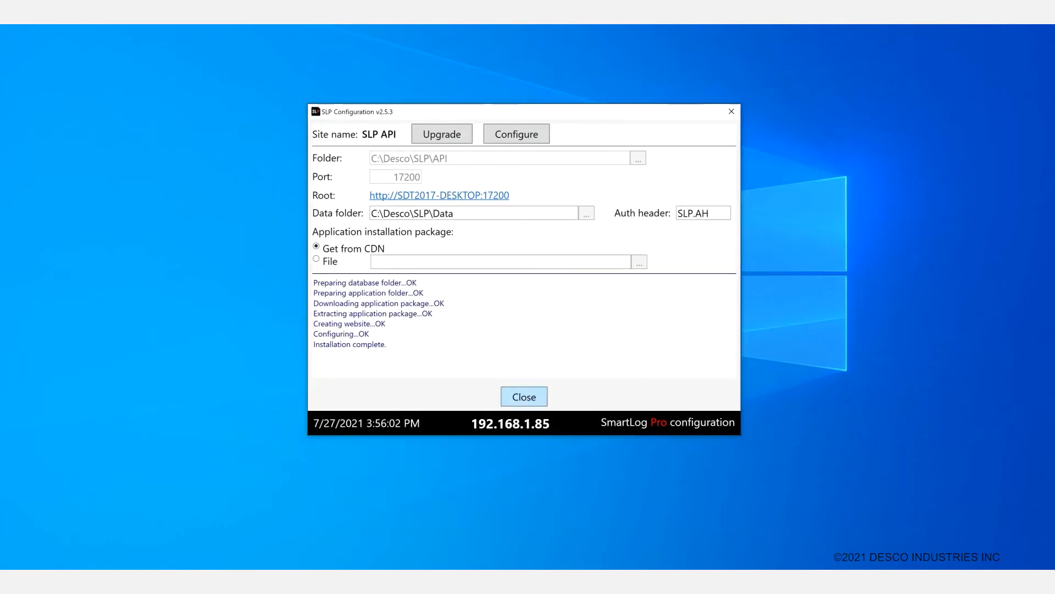
Set the SLP Manager install folder and install the SLP Manager site on port 17205.
{"action": "left_click", "coordinate": [524, 397]}
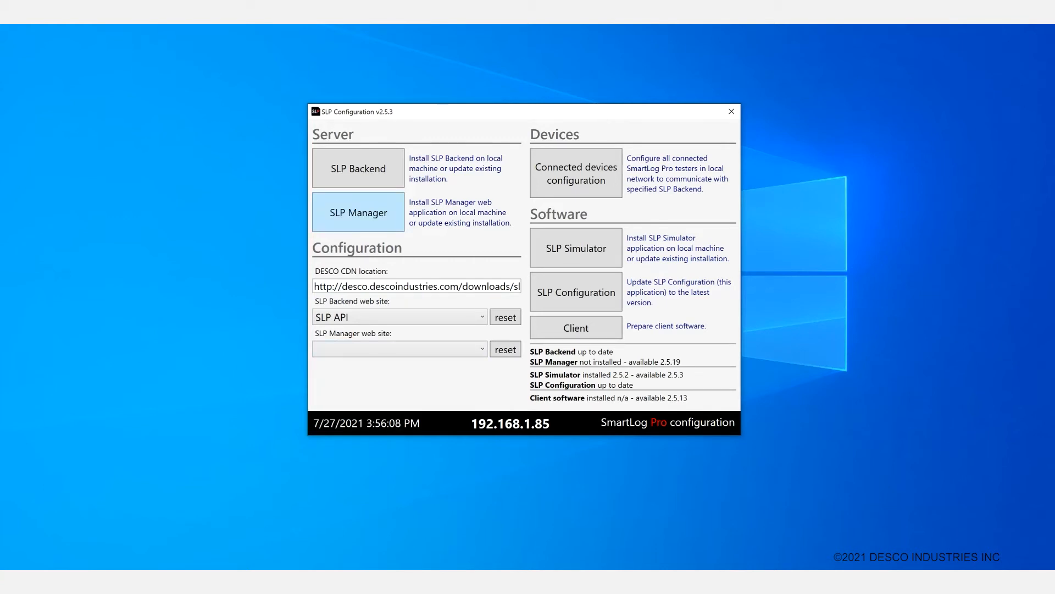
{"action": "left_click", "coordinate": [358, 212]}
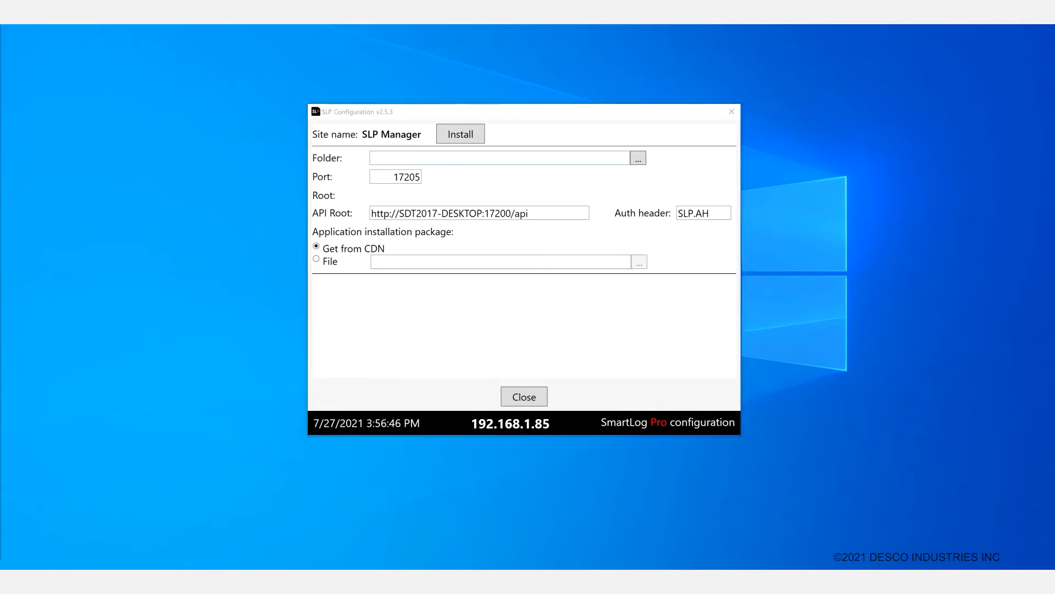
{"action": "left_click", "coordinate": [384, 158]}
{"action": "type", "text": "C:\\Desco\\SLP\\Admin"}
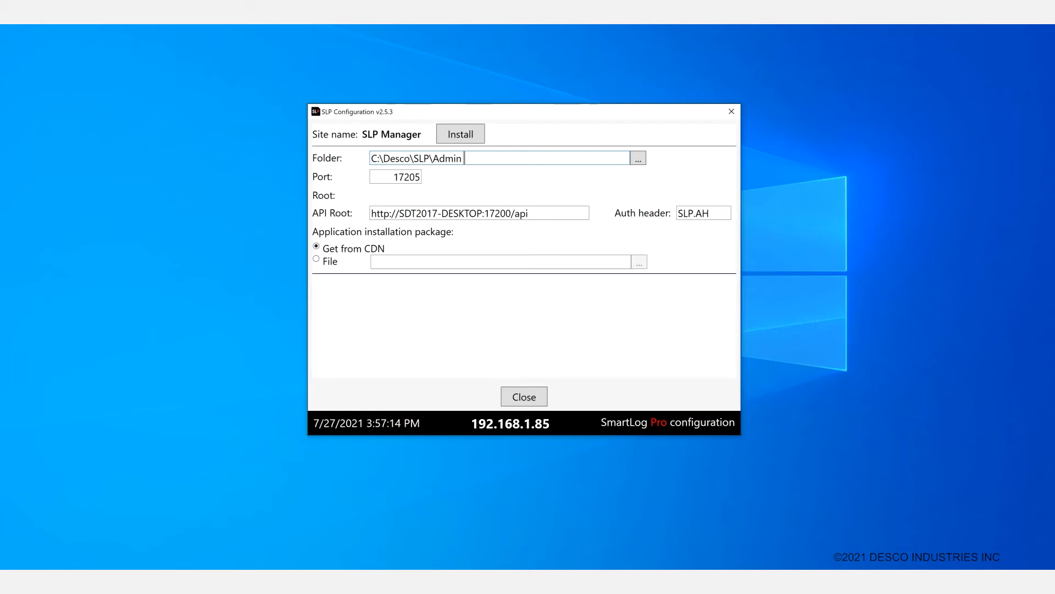
{"action": "left_click", "coordinate": [461, 134]}
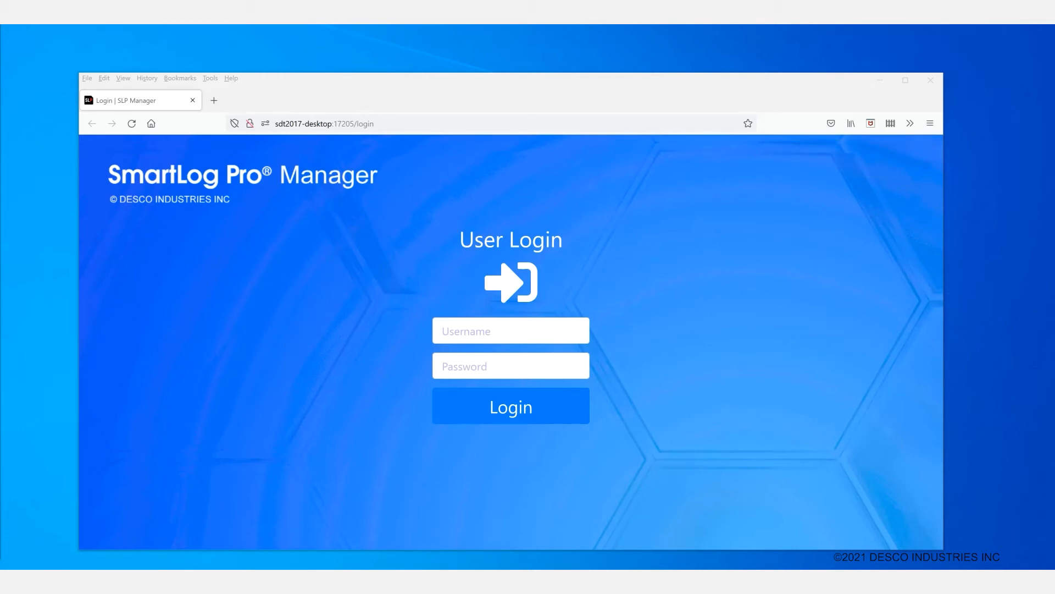
Sign in with the manager username and password, then open the Activate dialog.
{"action": "left_click", "coordinate": [511, 330]}
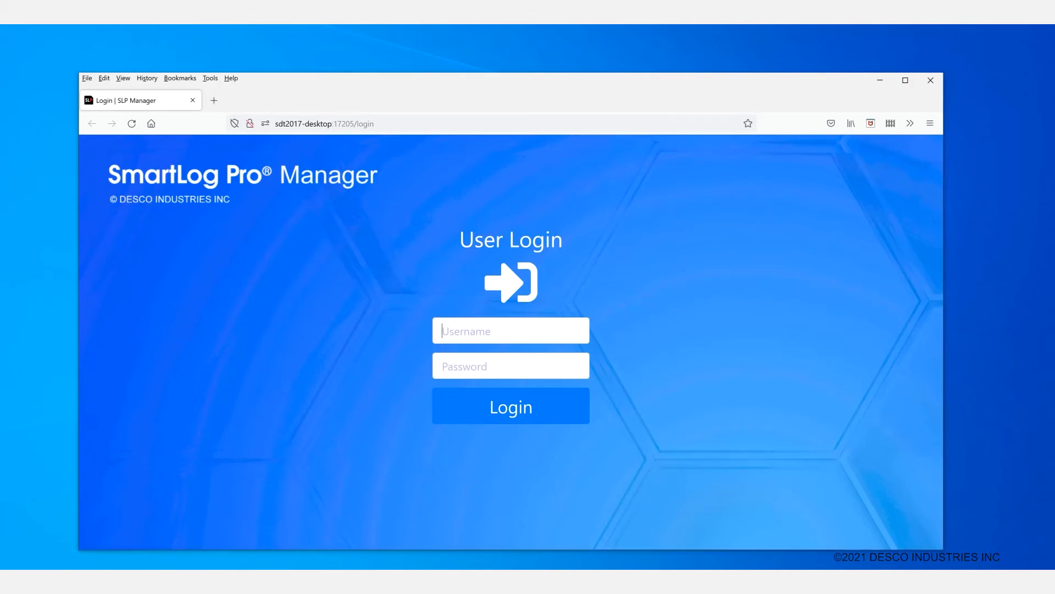
{"action": "type", "text": "desco"}
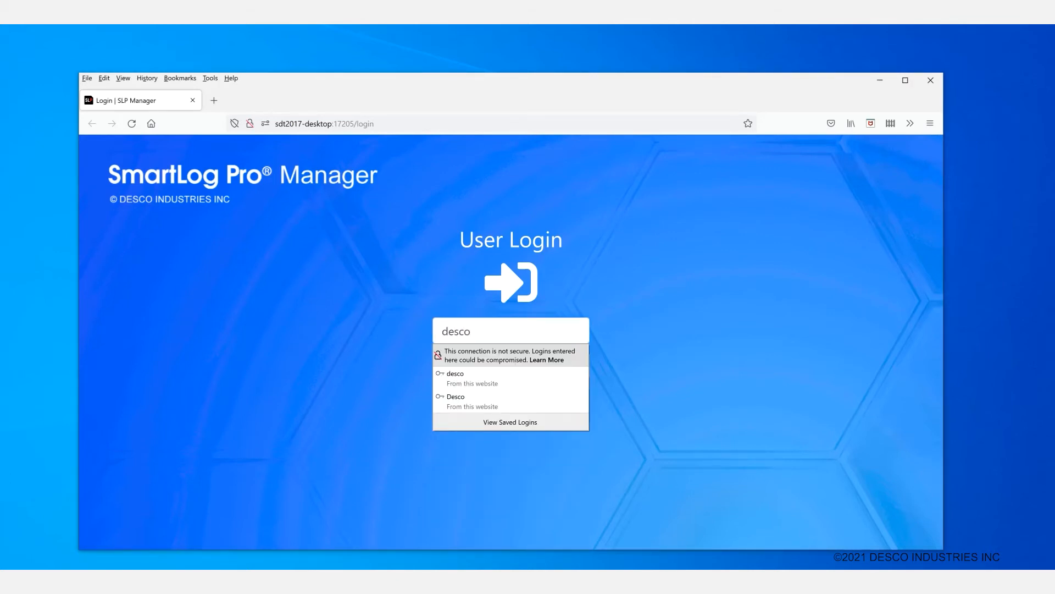
{"action": "key", "text": "Tab"}
{"action": "type", "text": "•••••"}
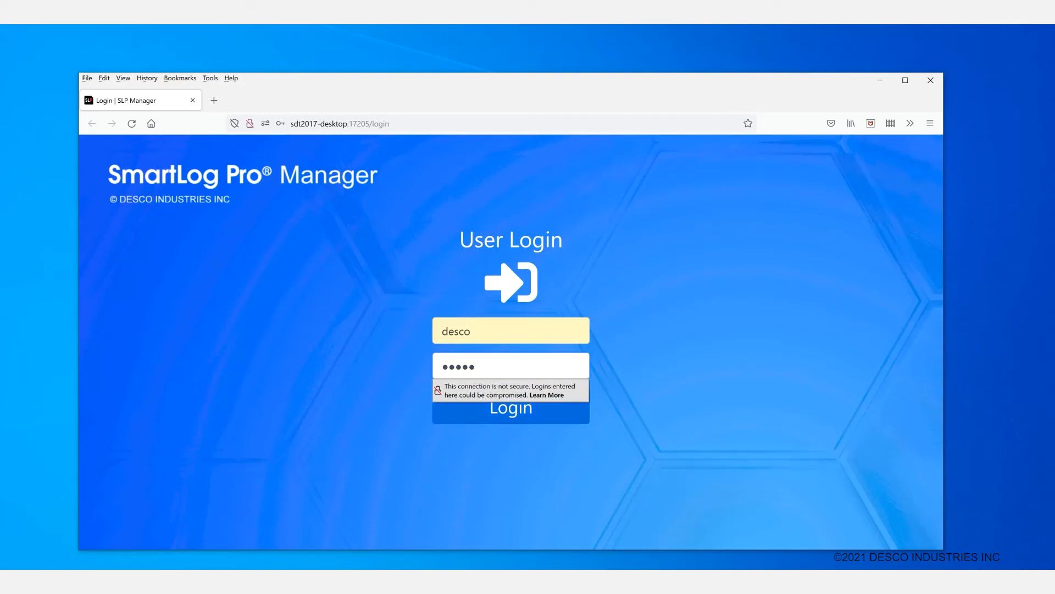
{"action": "key", "text": "Return"}
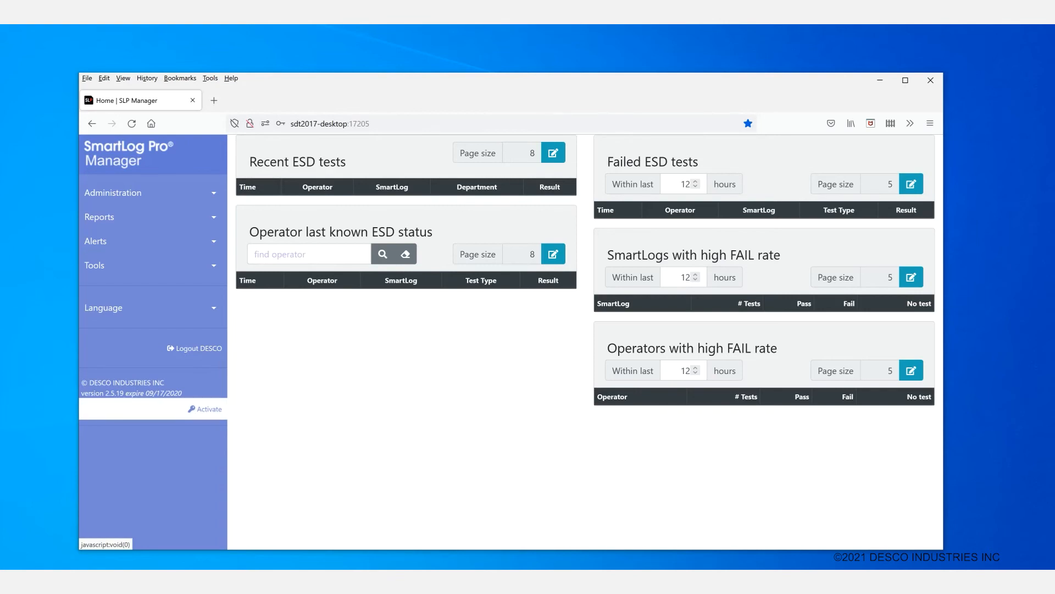
{"action": "left_click", "coordinate": [205, 409]}
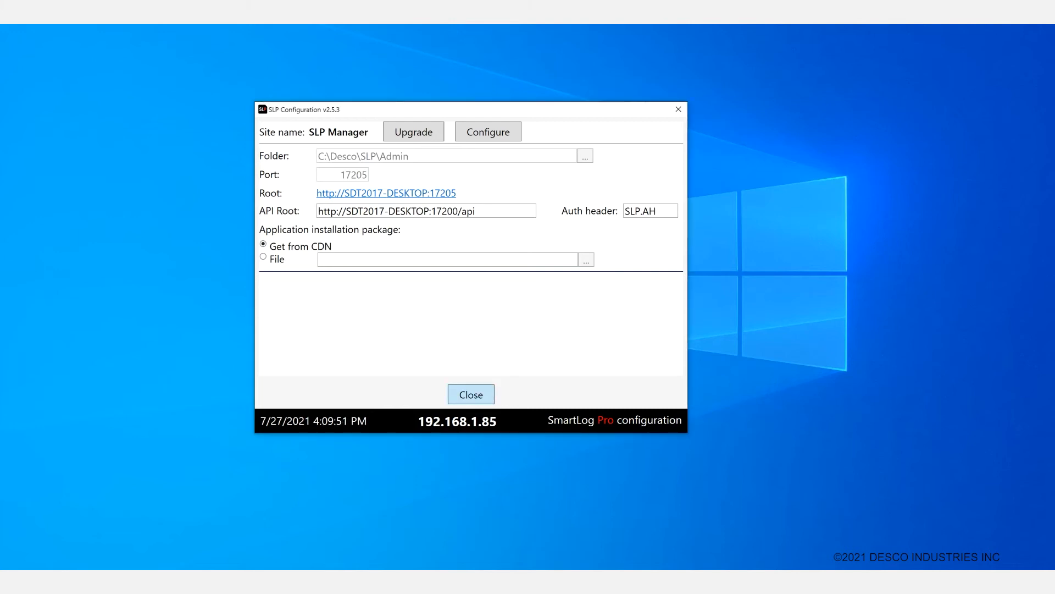
Close the SLP Manager site panel, back to the overview showing both components up to date.
{"action": "left_click", "coordinate": [471, 394]}
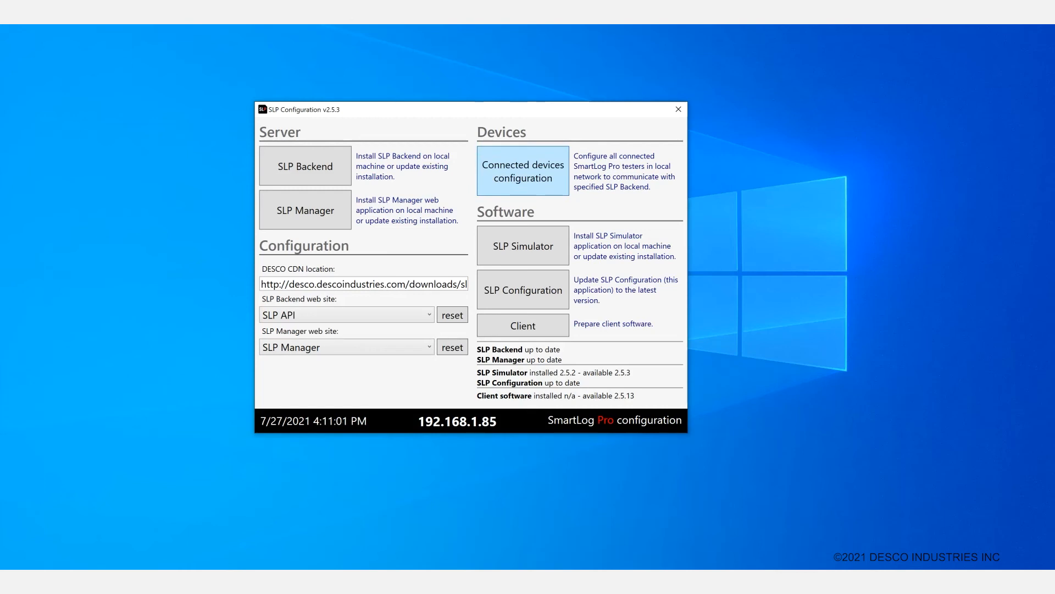
Run connected-device configuration, accept the warning, stop once 192.168.1.95 appears, and close the panel.
{"action": "left_click", "coordinate": [523, 171]}
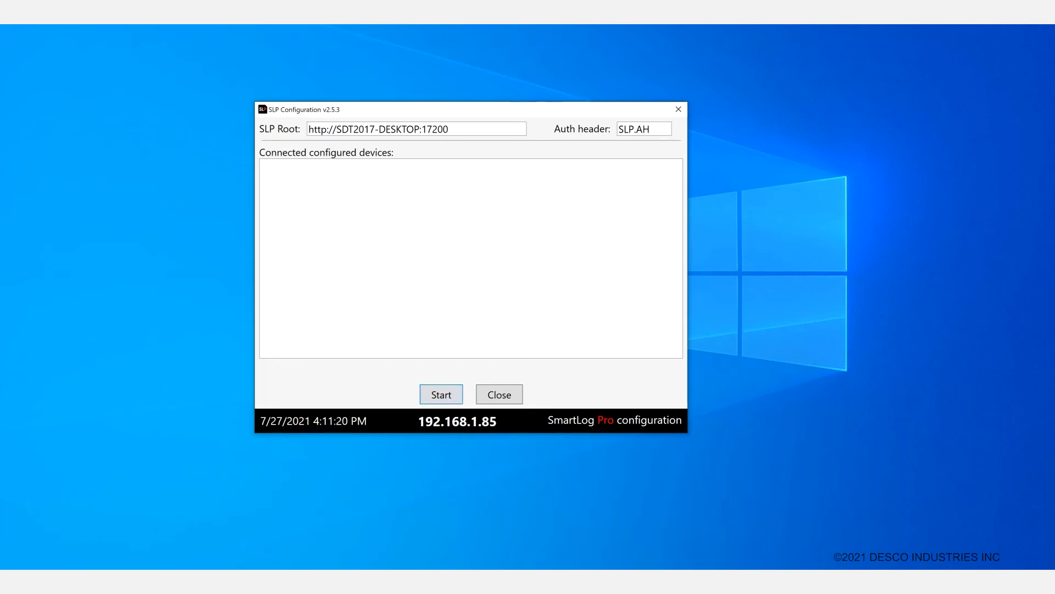
{"action": "left_click", "coordinate": [441, 394]}
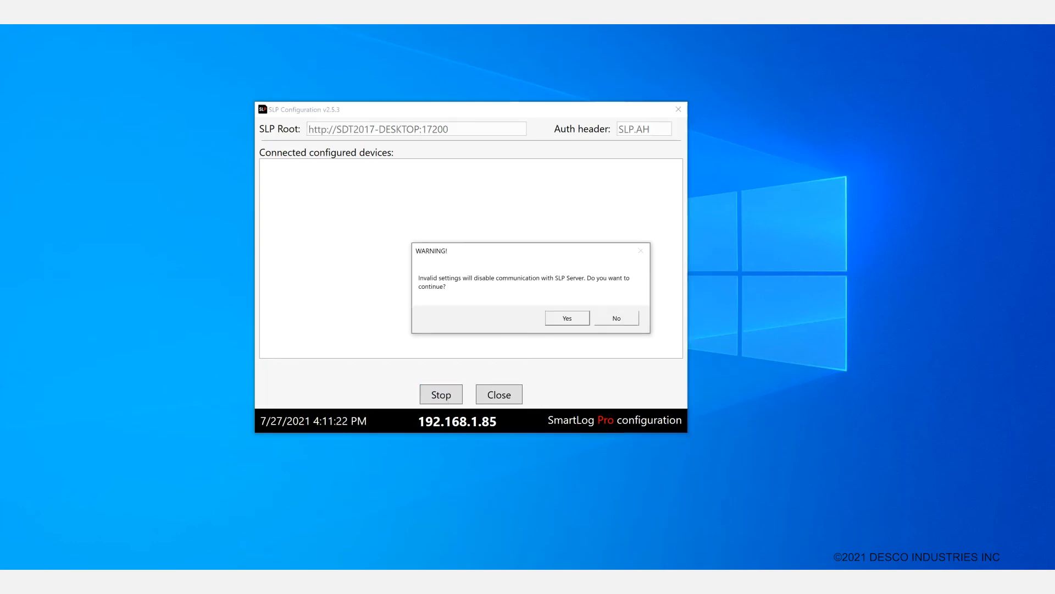
{"action": "key", "text": "Return"}
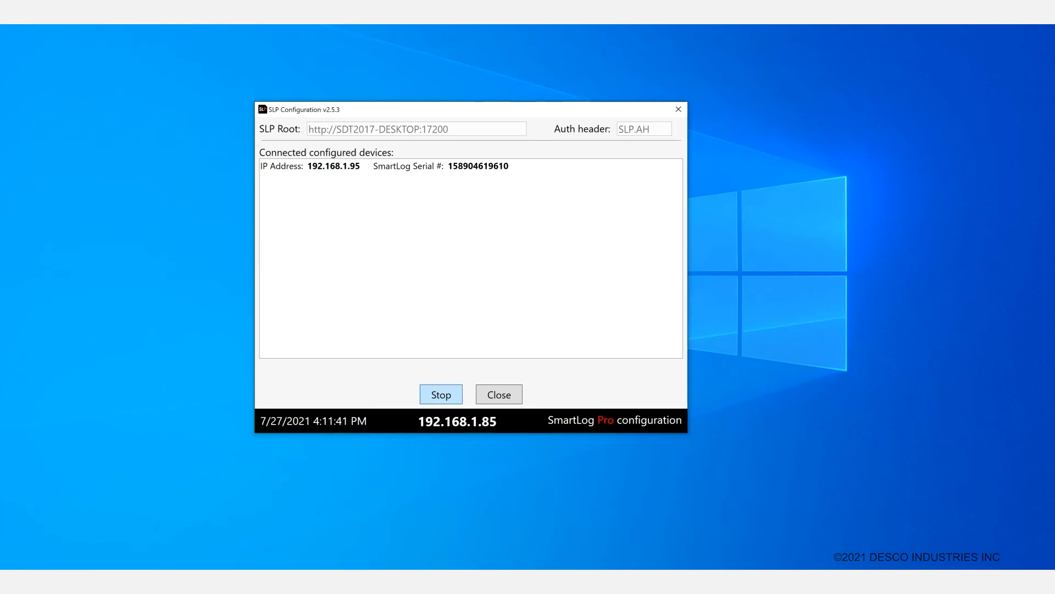
{"action": "left_click", "coordinate": [441, 395]}
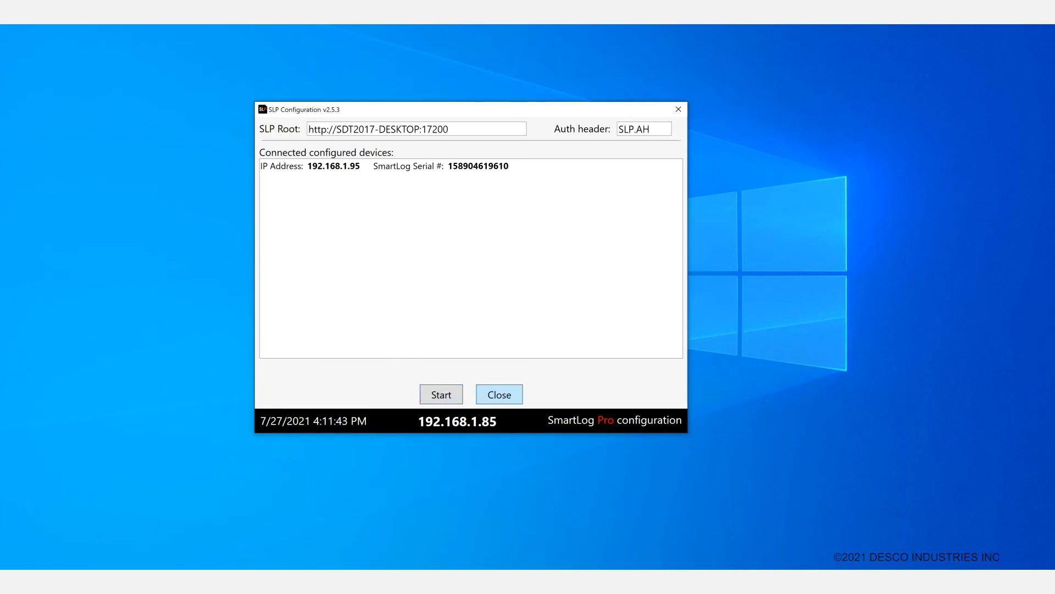
{"action": "left_click", "coordinate": [499, 395]}
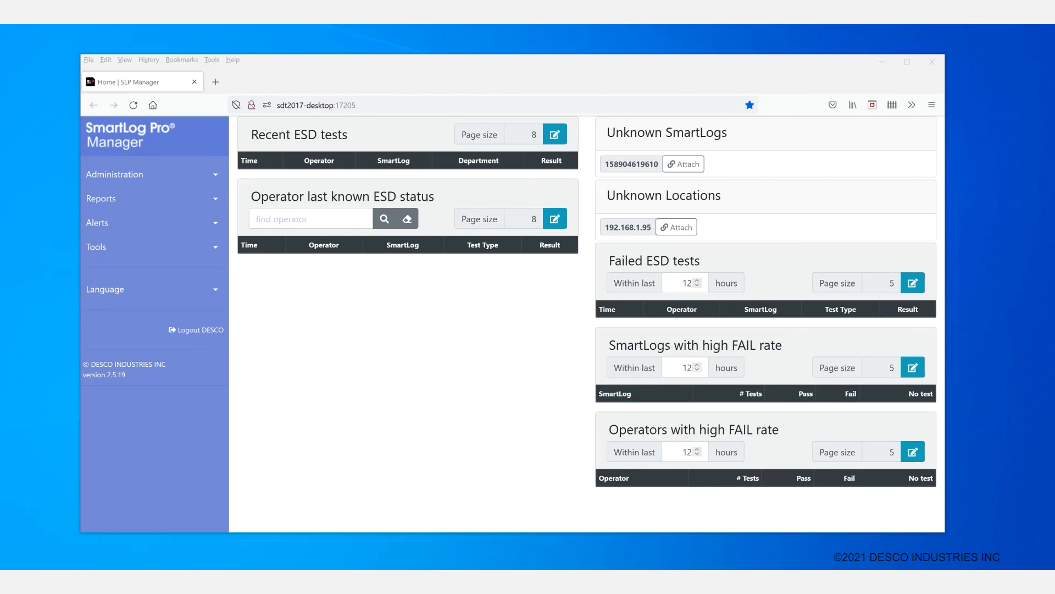
{"action": "left_click", "coordinate": [684, 164]}
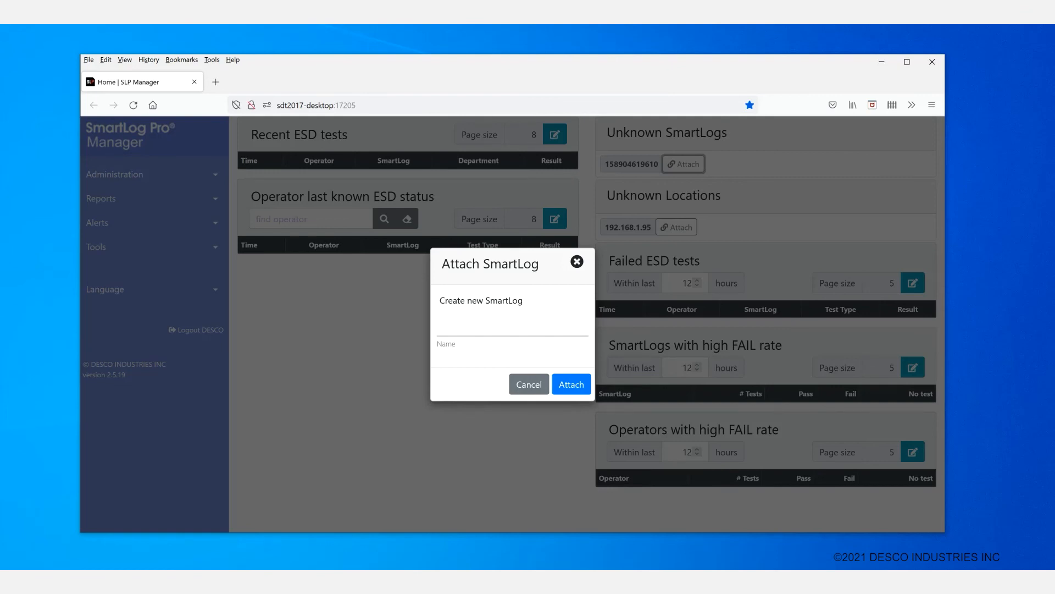
{"action": "left_click", "coordinate": [446, 325]}
{"action": "type", "text": "TEST"}
{"action": "left_click", "coordinate": [572, 384]}
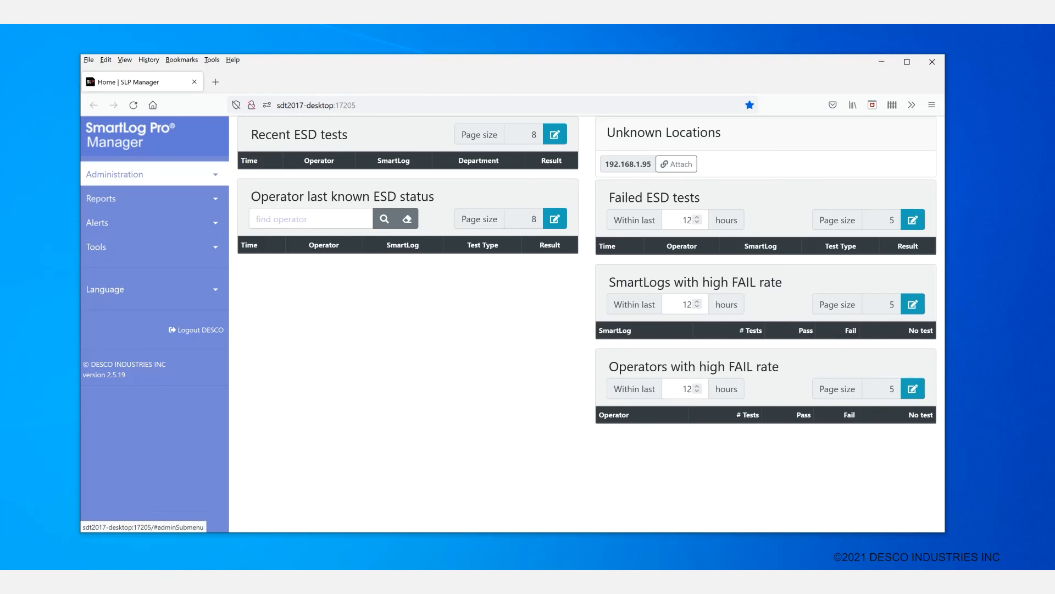
{"action": "left_click", "coordinate": [114, 174]}
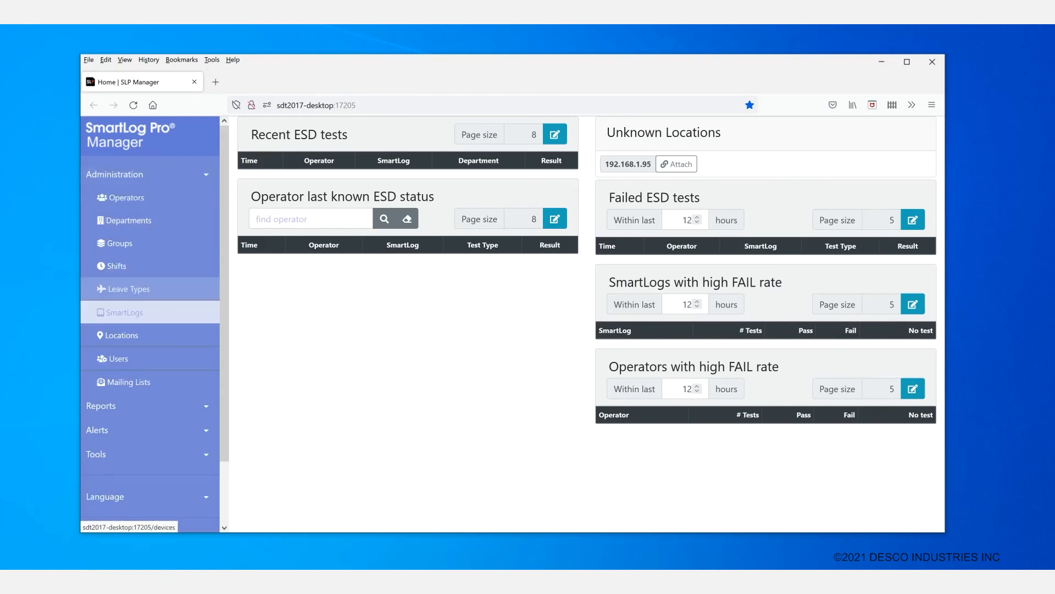
{"action": "left_click", "coordinate": [124, 312]}
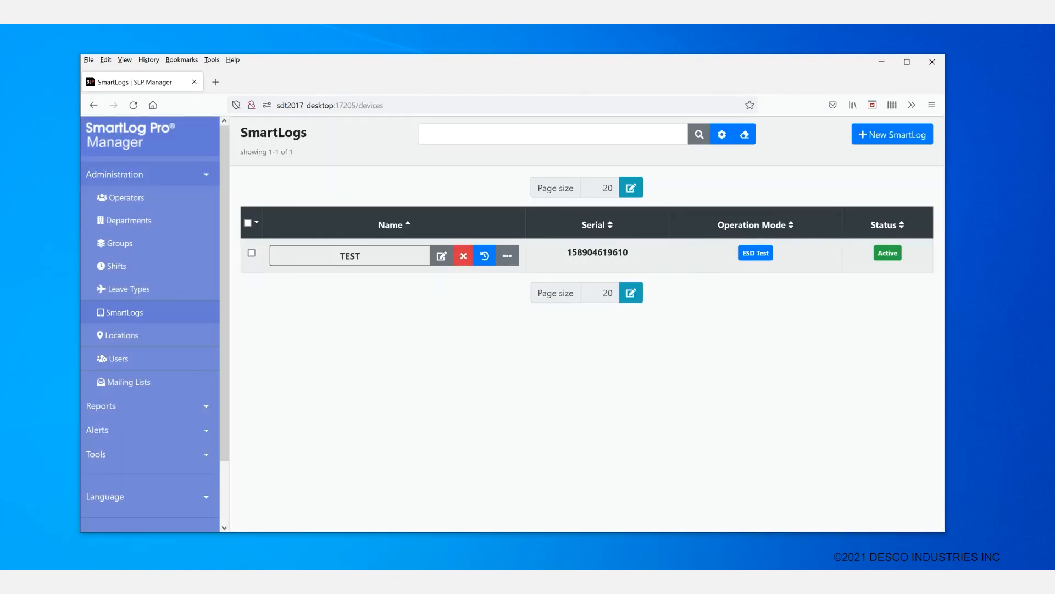